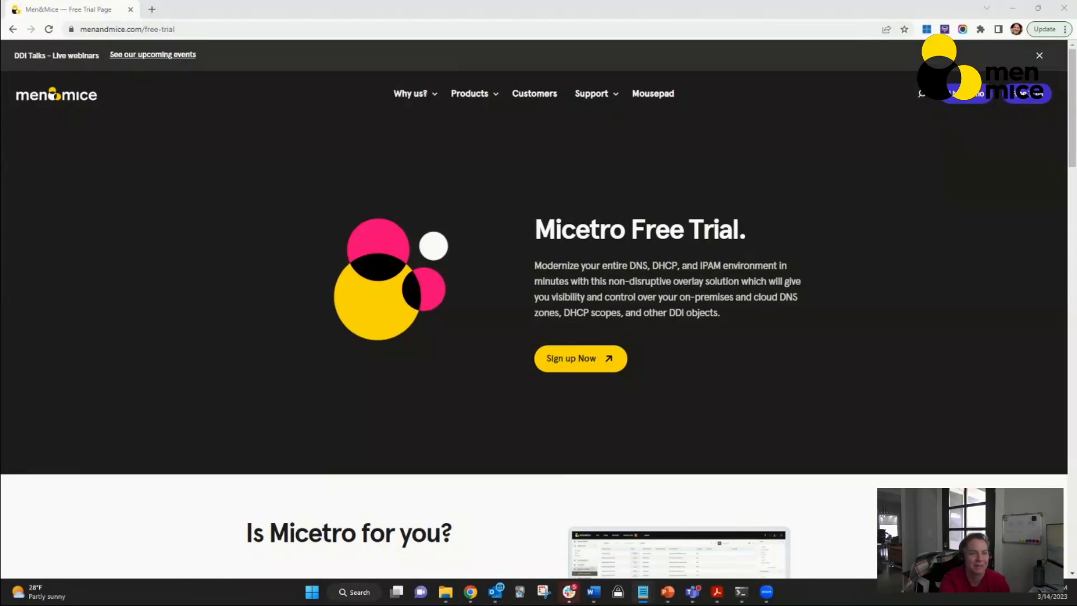
# Switch to Micetro's DNS zone list and look over the form for creating a master zone, leaving it without creating one
pyautogui.click(1012, 11)
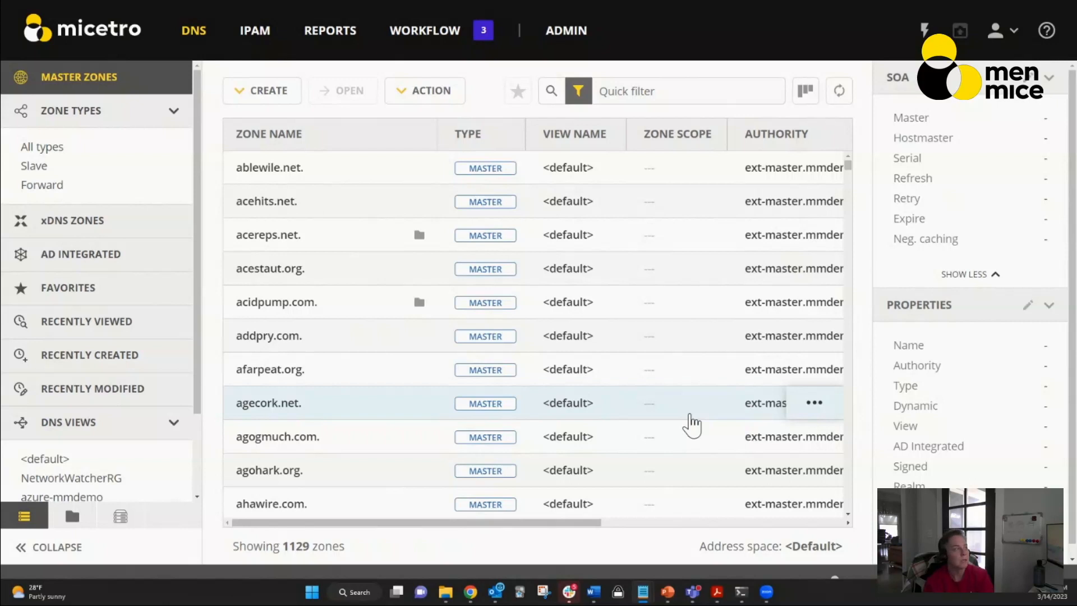
pyautogui.click(190, 35)
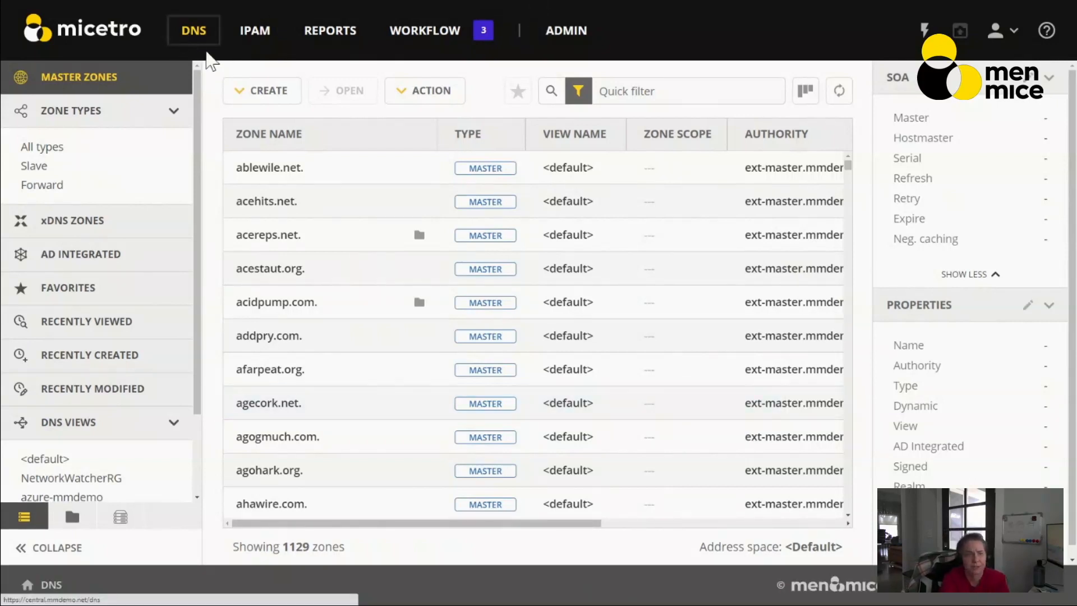
pyautogui.click(257, 95)
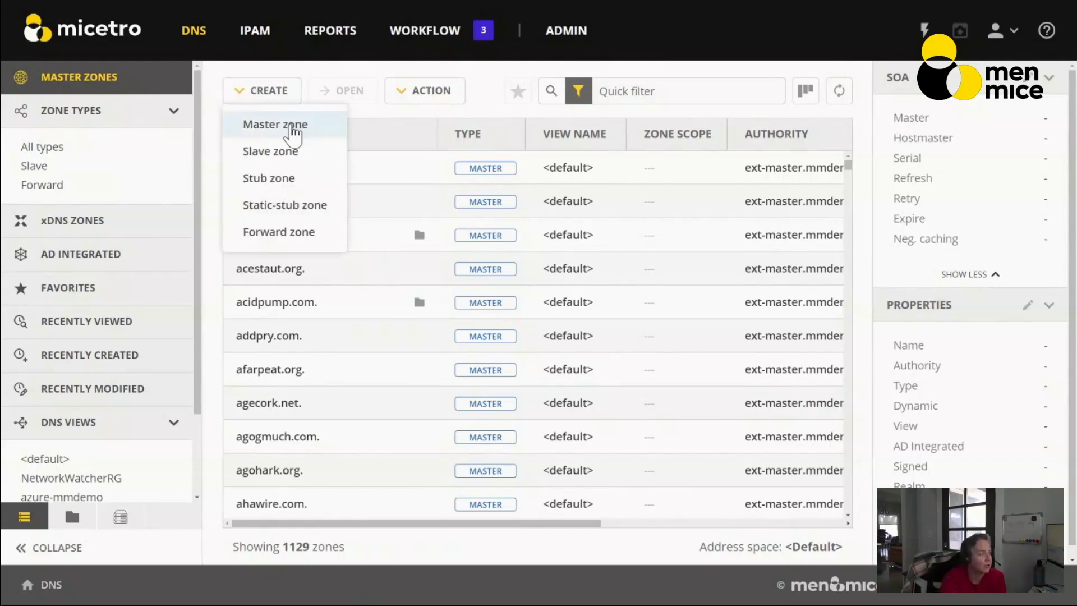
pyautogui.click(261, 124)
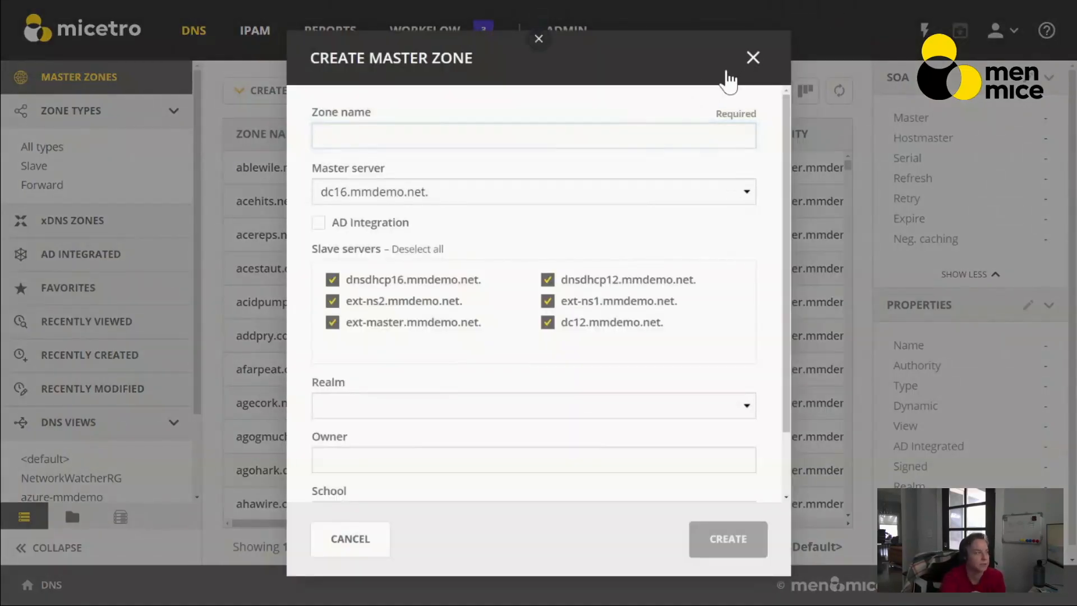
pyautogui.click(752, 58)
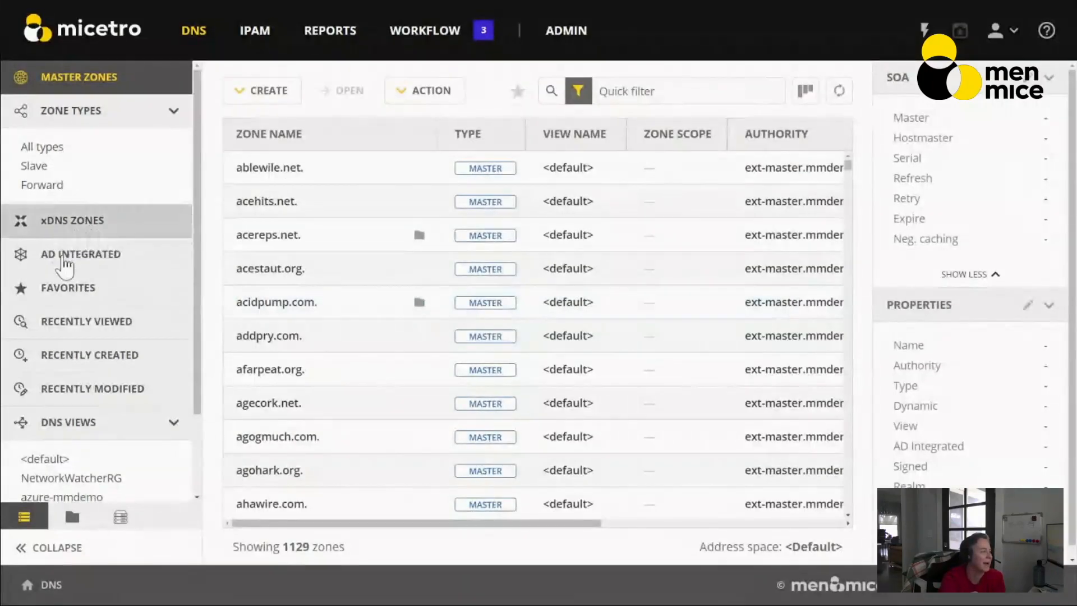
# In the AD-integrated zone demozone2.mmdemo.net, start a new A record named blog with a time-to-live of 3600
pyautogui.click(73, 261)
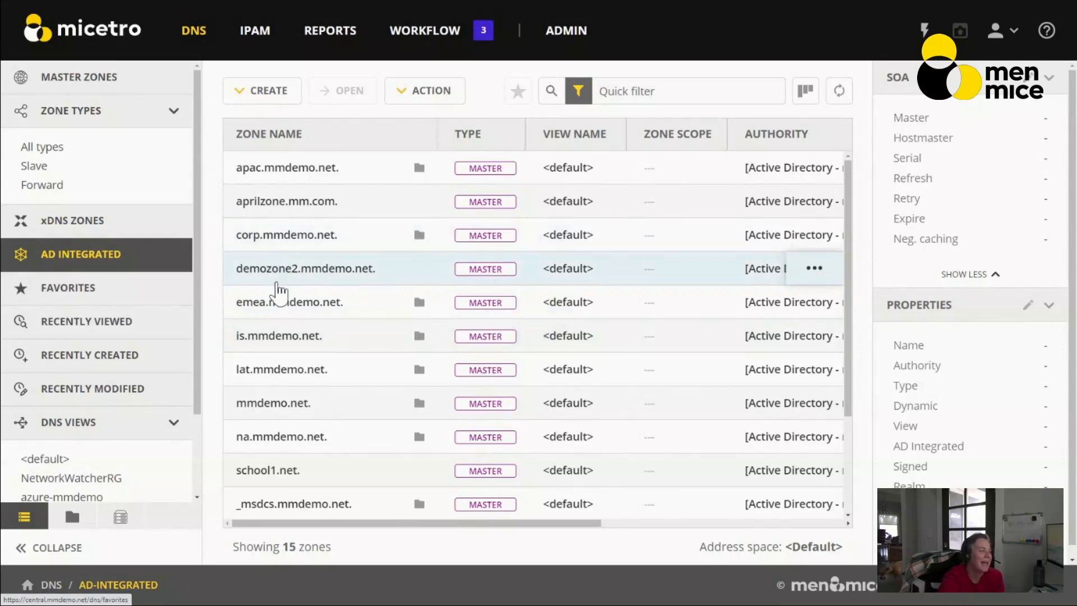
pyautogui.doubleClick(275, 274)
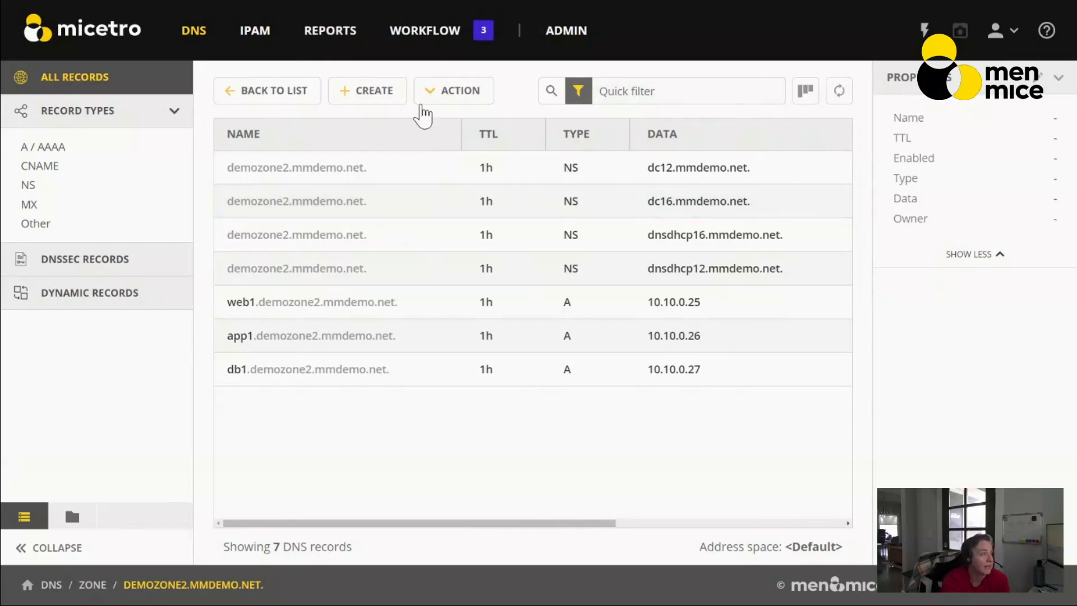
pyautogui.click(385, 98)
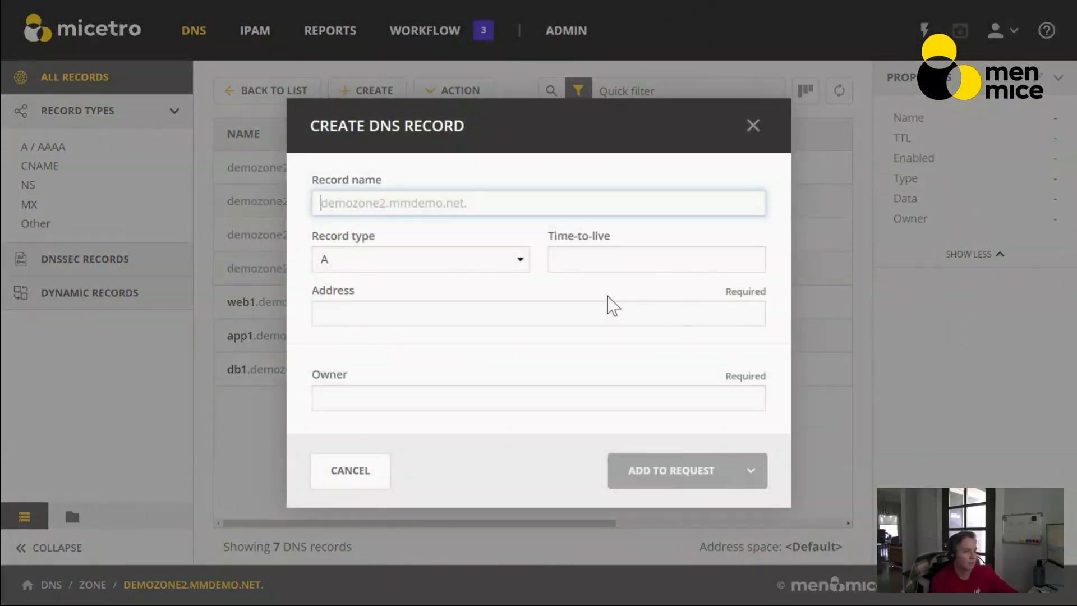
pyautogui.write('blog')
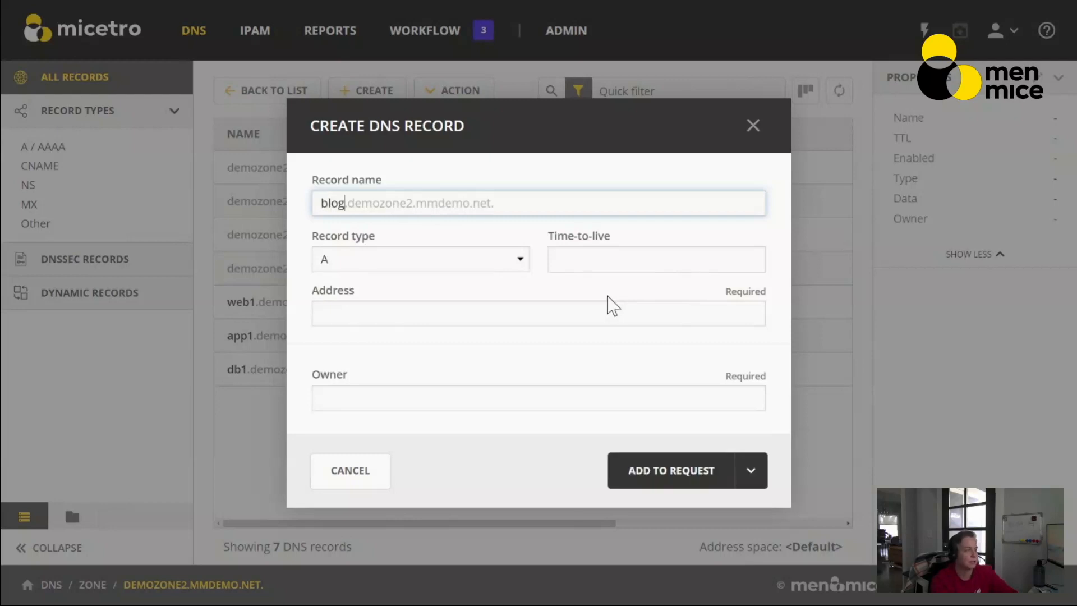
pyautogui.click(591, 264)
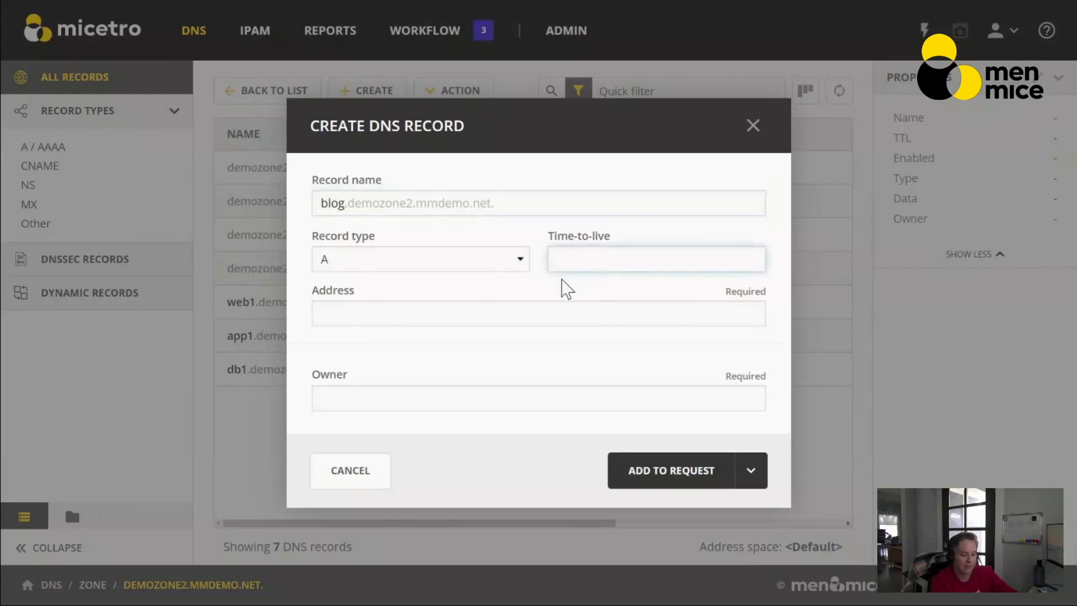
pyautogui.write('3600')
# Look up 192.168. as the record's address and take the available IP 192.168.3.2 from the 192.168.3.0/24 range
pyautogui.click(567, 318)
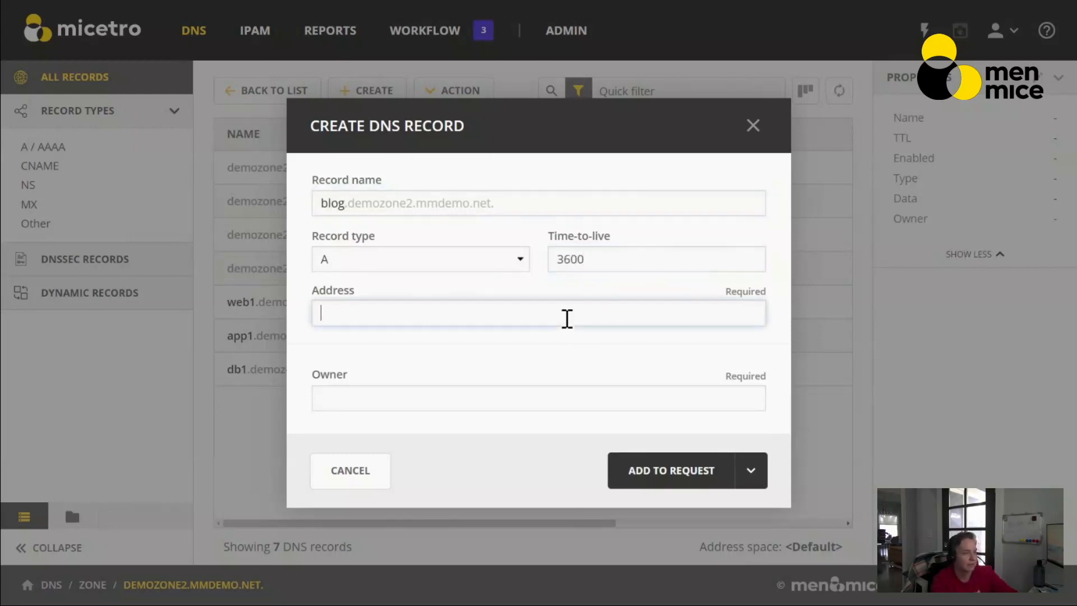
pyautogui.write('192.168')
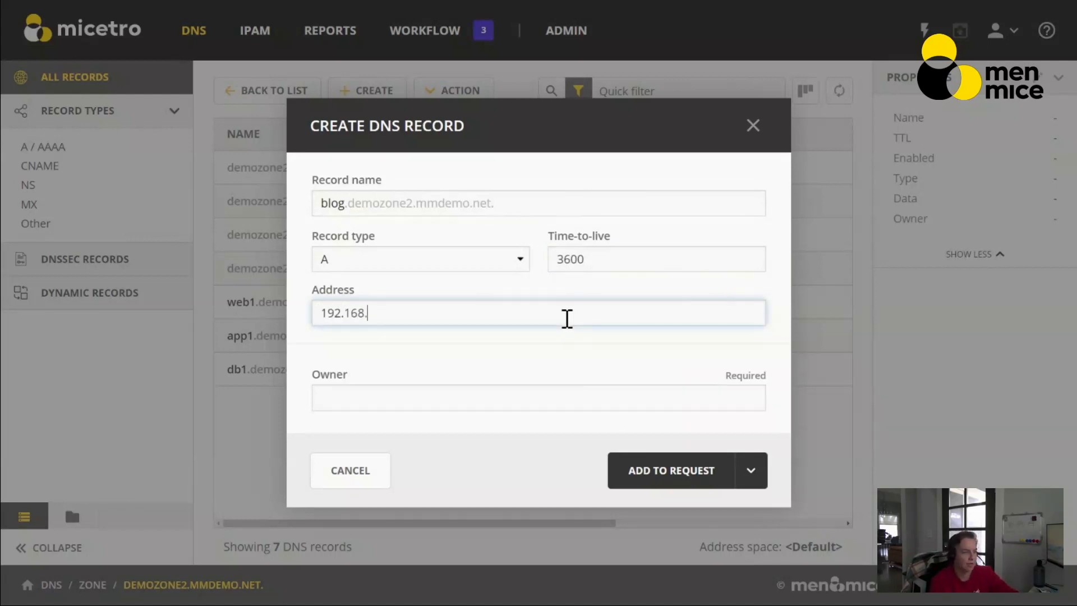
pyautogui.write('.')
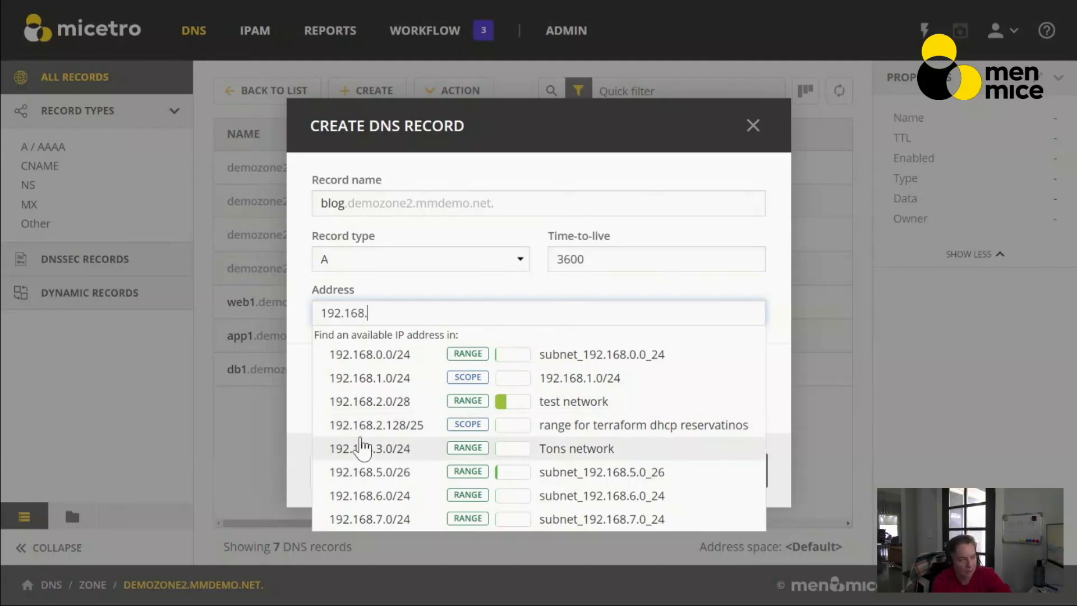
pyautogui.click(361, 460)
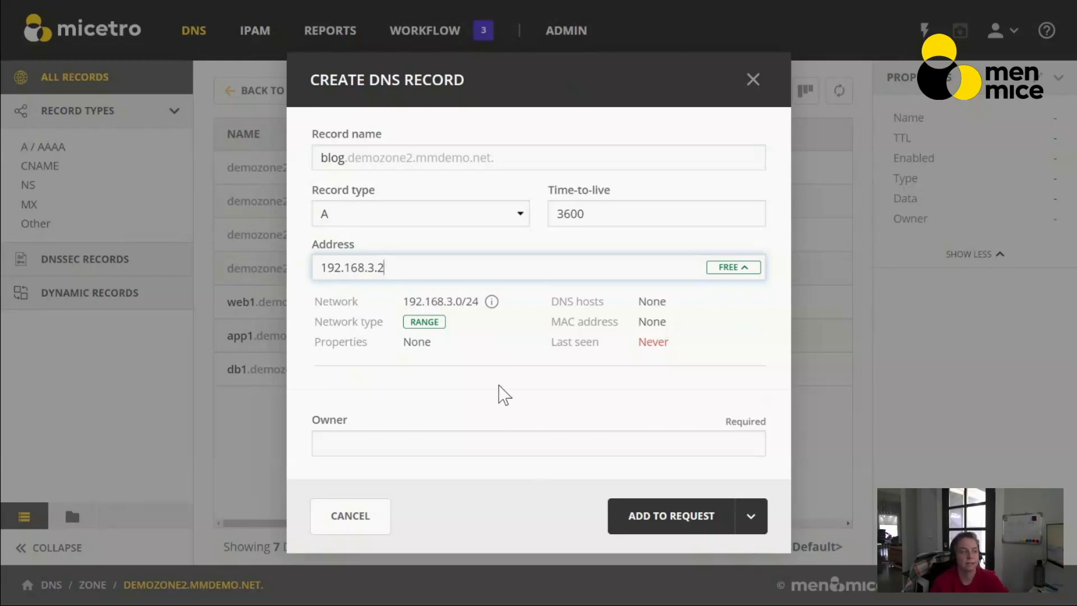
# Try 192.168.3.1 as the record's address to check its availability, and restore 192.168.3.2
pyautogui.press('BackSpace')
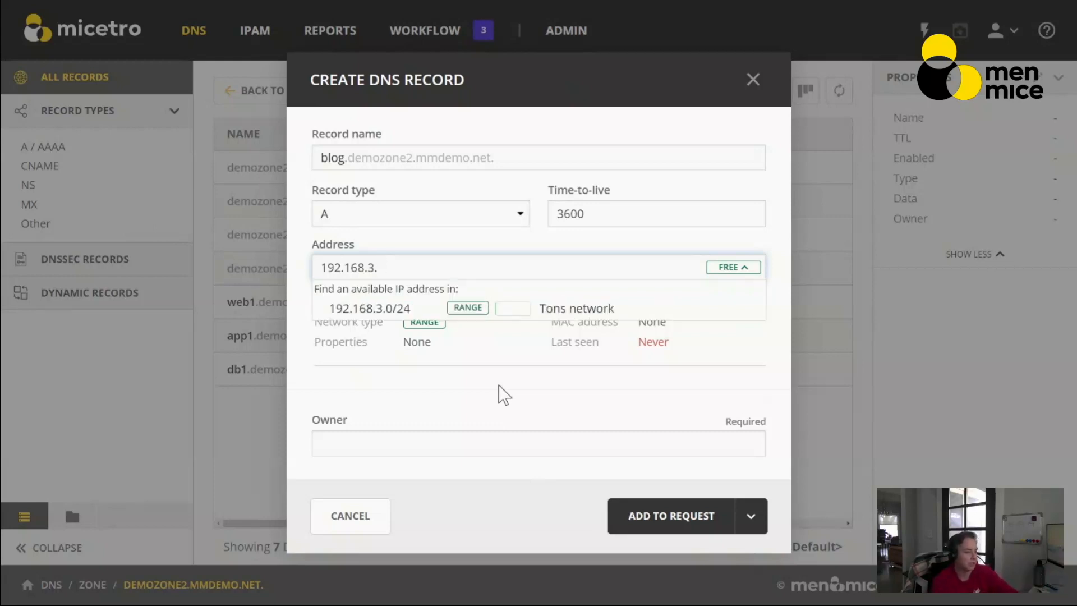
pyautogui.write('1')
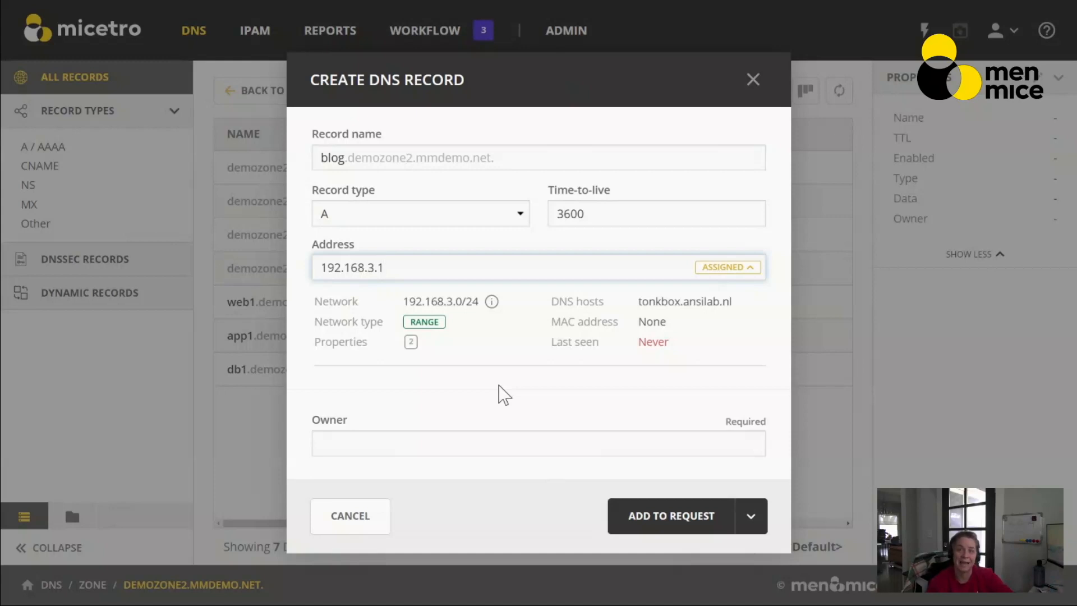
pyautogui.press('BackSpace')
pyautogui.write('2')
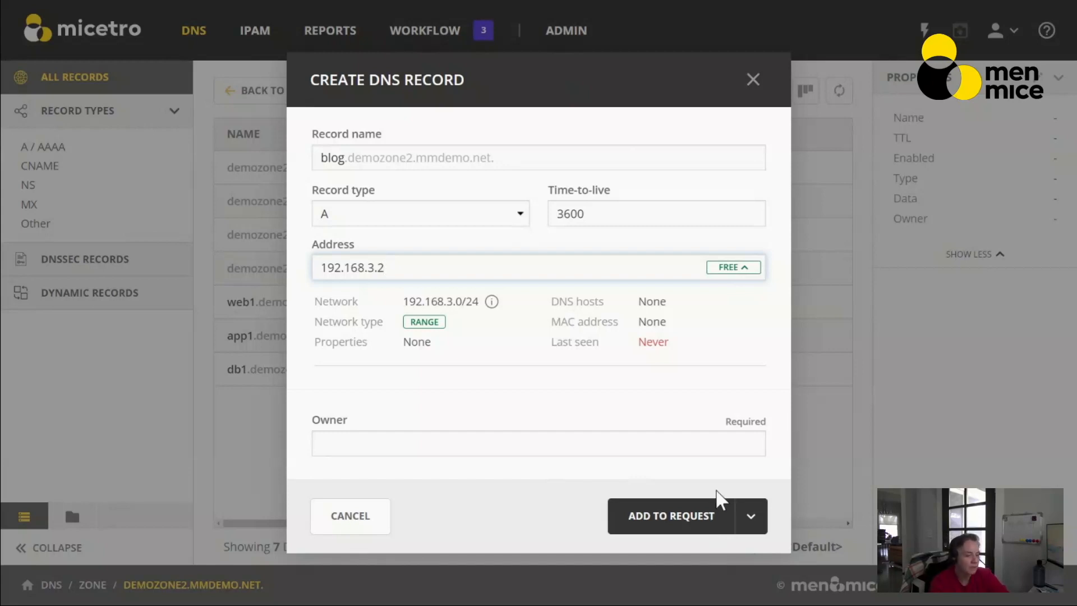
# Fill in the owner's first name and add the blog record to the change request
pyautogui.click(750, 524)
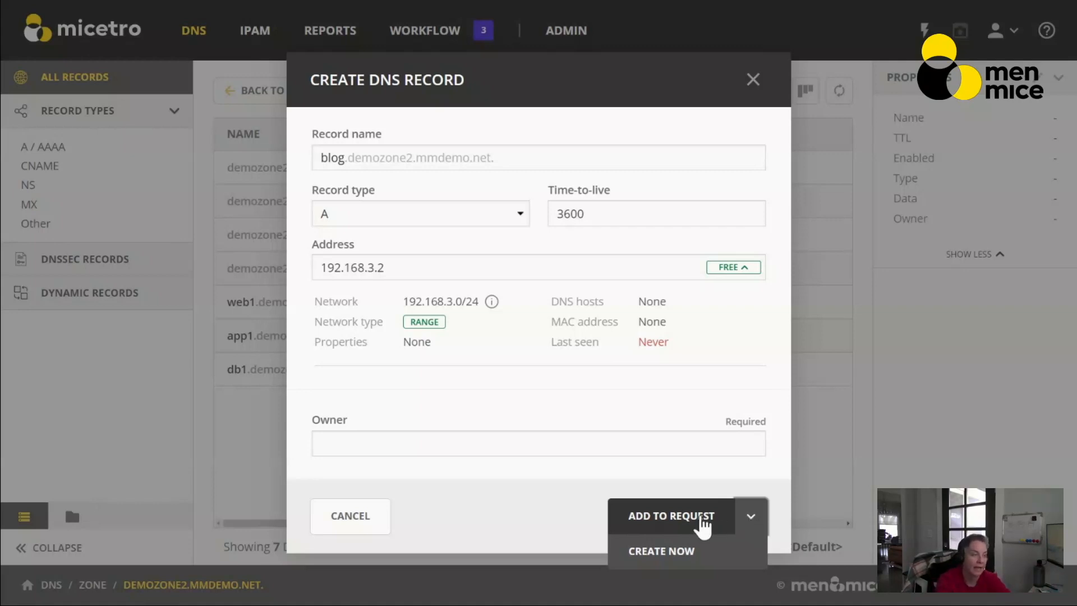
pyautogui.click(702, 524)
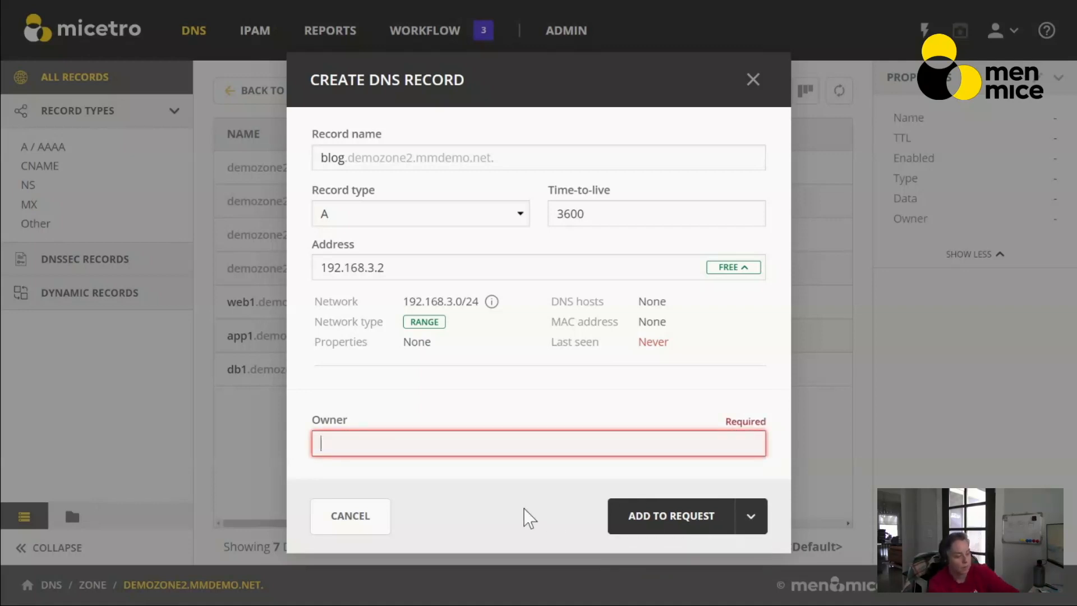
pyautogui.write('Lauren')
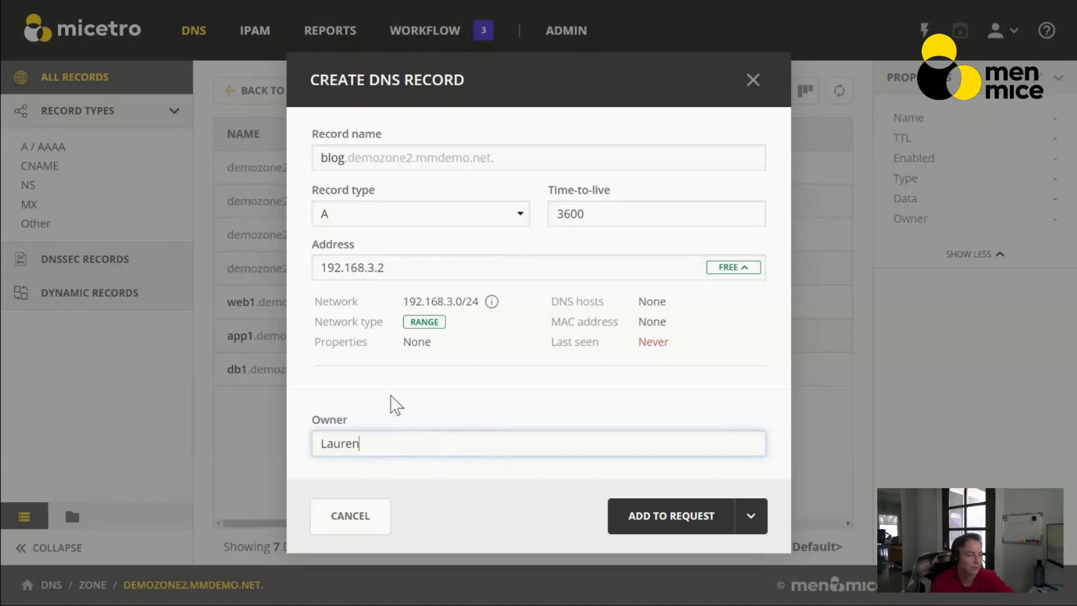
pyautogui.click(679, 515)
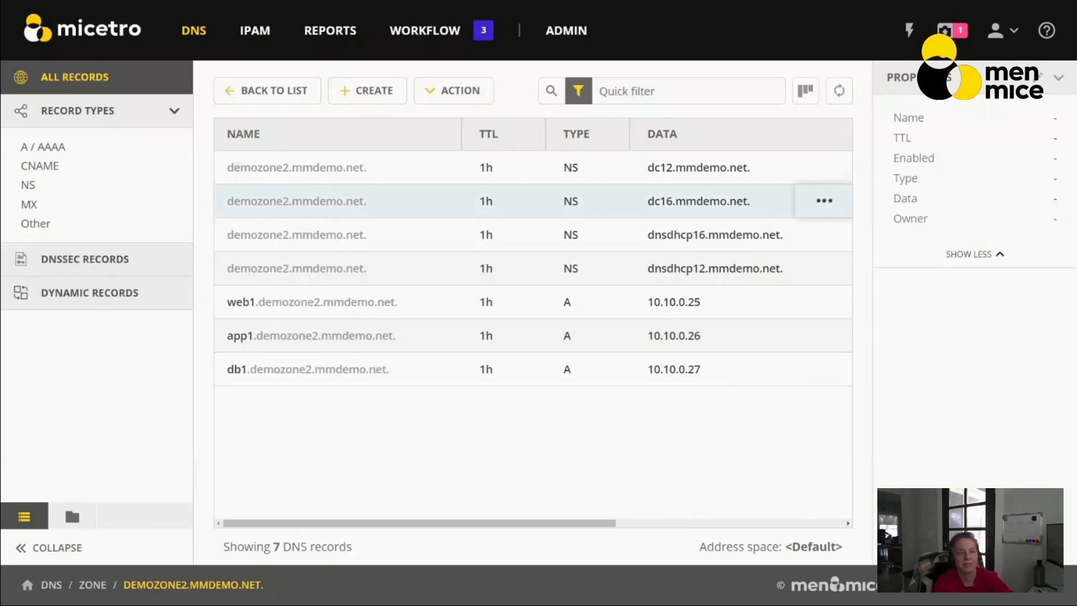
# Submit the queued change request with the comment "This is for the new blog site" and decline approving it yourself
pyautogui.click(945, 30)
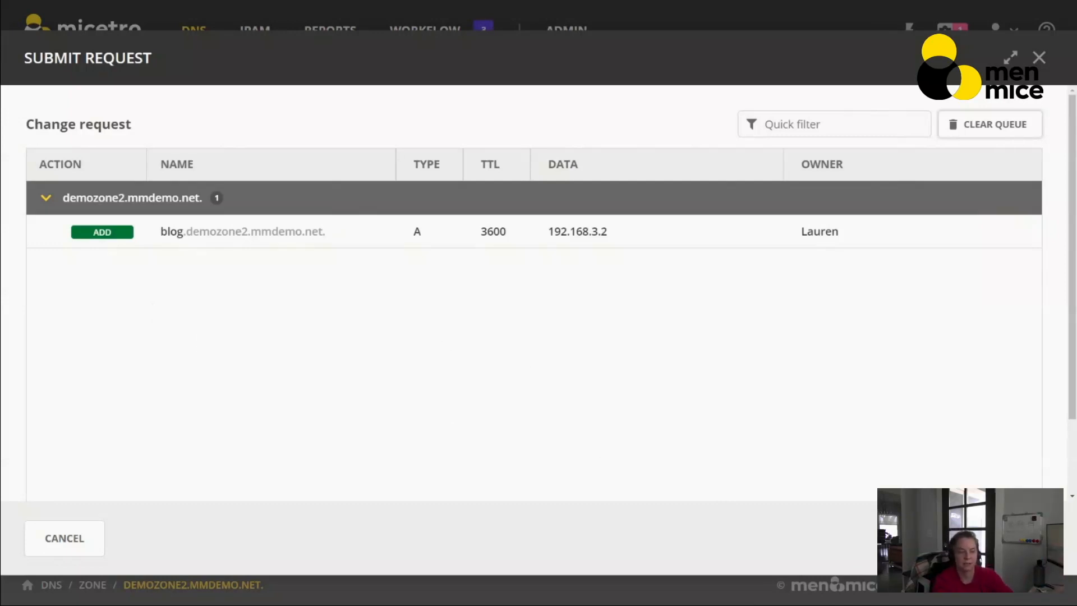
pyautogui.click(1013, 538)
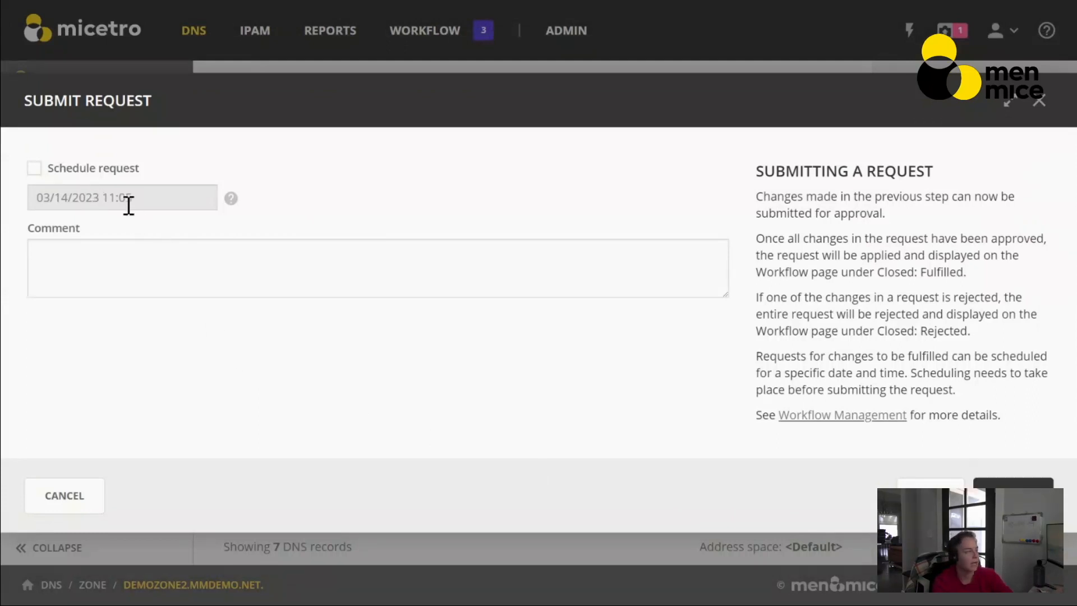
pyautogui.click(453, 282)
pyautogui.write('This is')
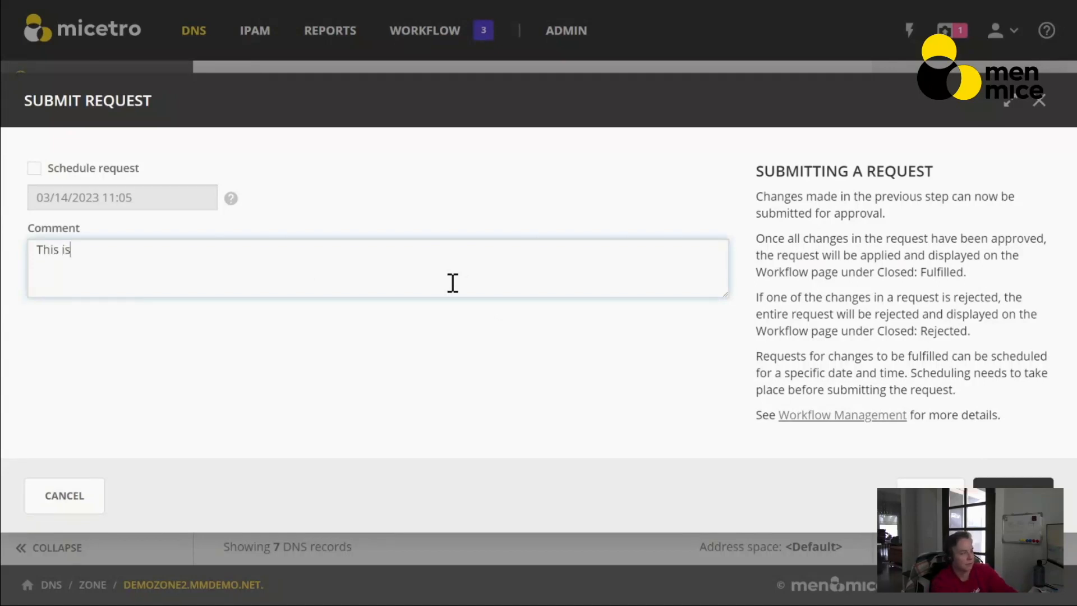
pyautogui.write(' for the new blog site')
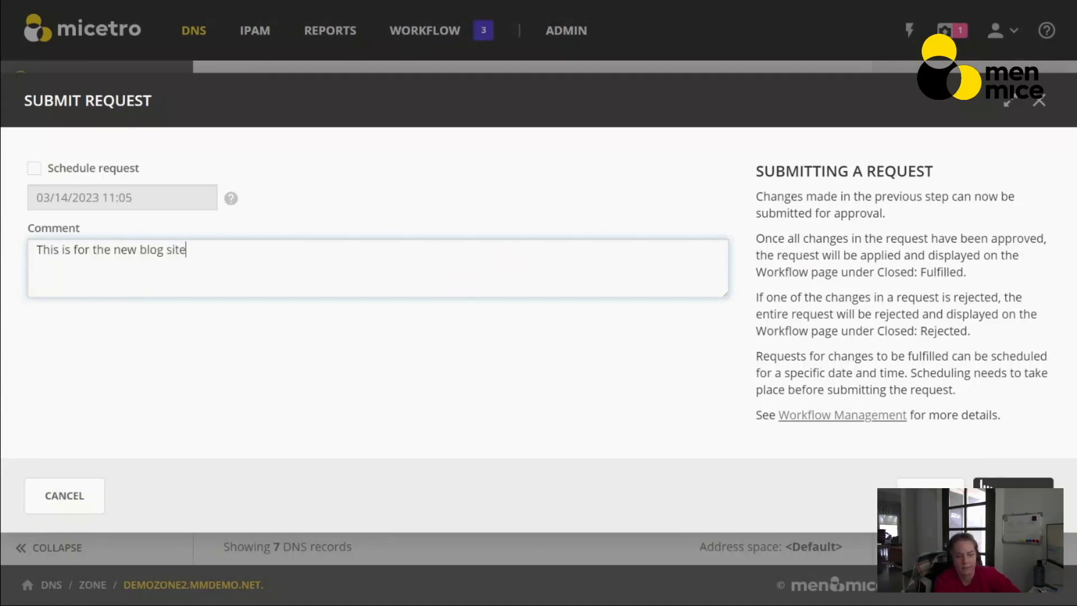
pyautogui.click(1007, 489)
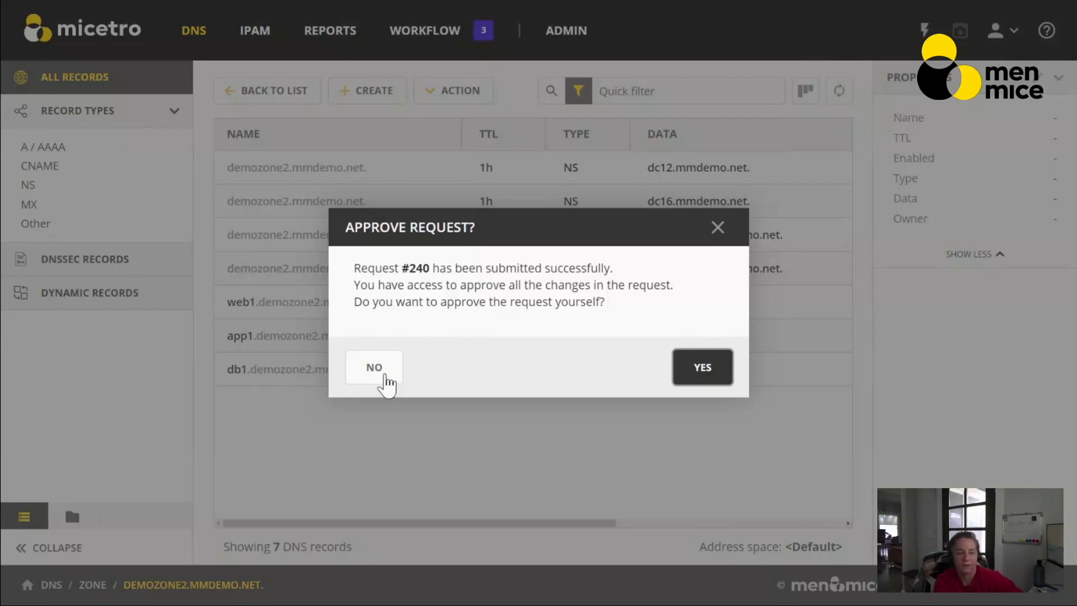
pyautogui.click(375, 370)
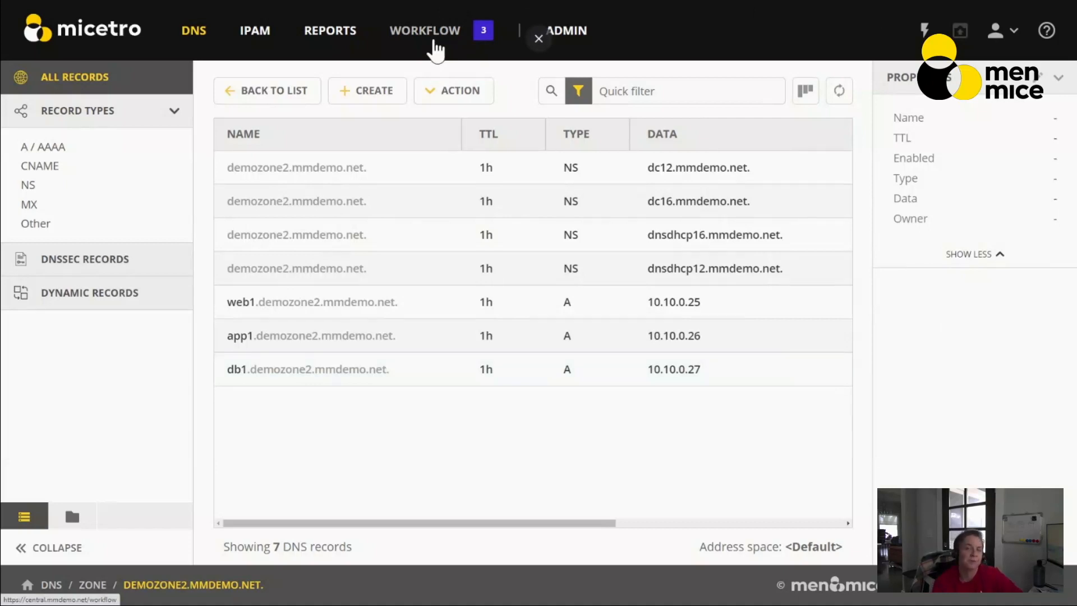
# Open the pending new blog site request from the workflow's open requests and expand its demozone2.mmdemo.net changes
pyautogui.click(436, 45)
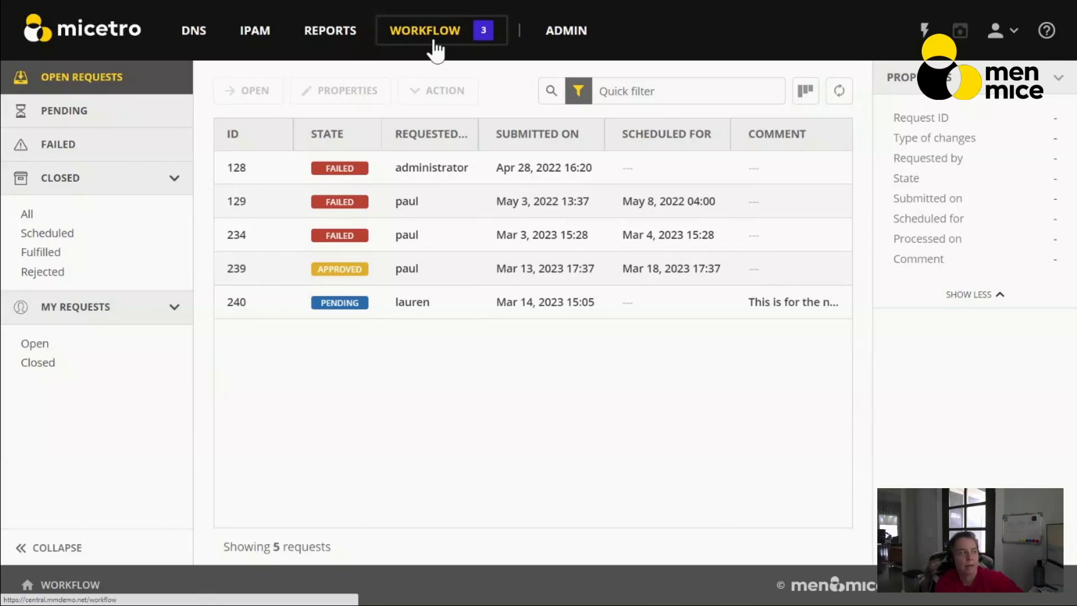
pyautogui.doubleClick(371, 314)
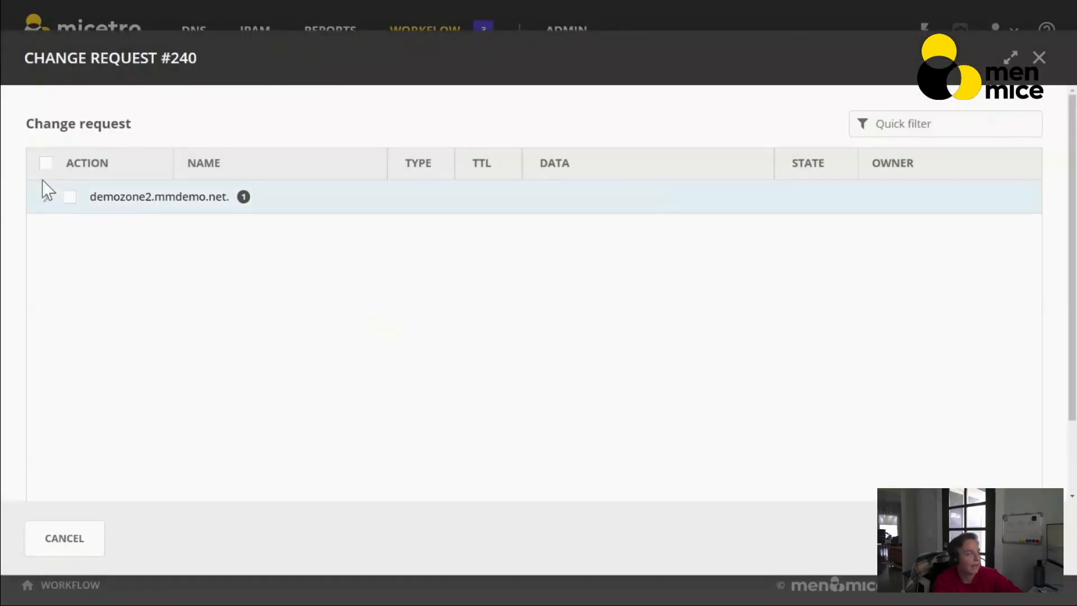
pyautogui.click(45, 196)
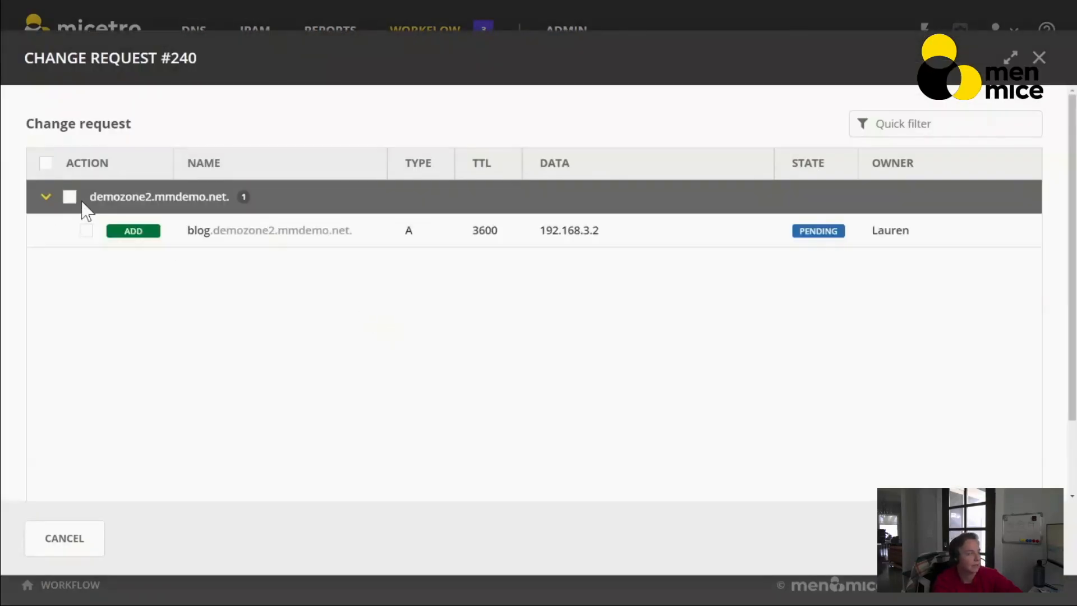
# Reject the request's blog A record addition, saving the comment "This already exists"
pyautogui.click(84, 233)
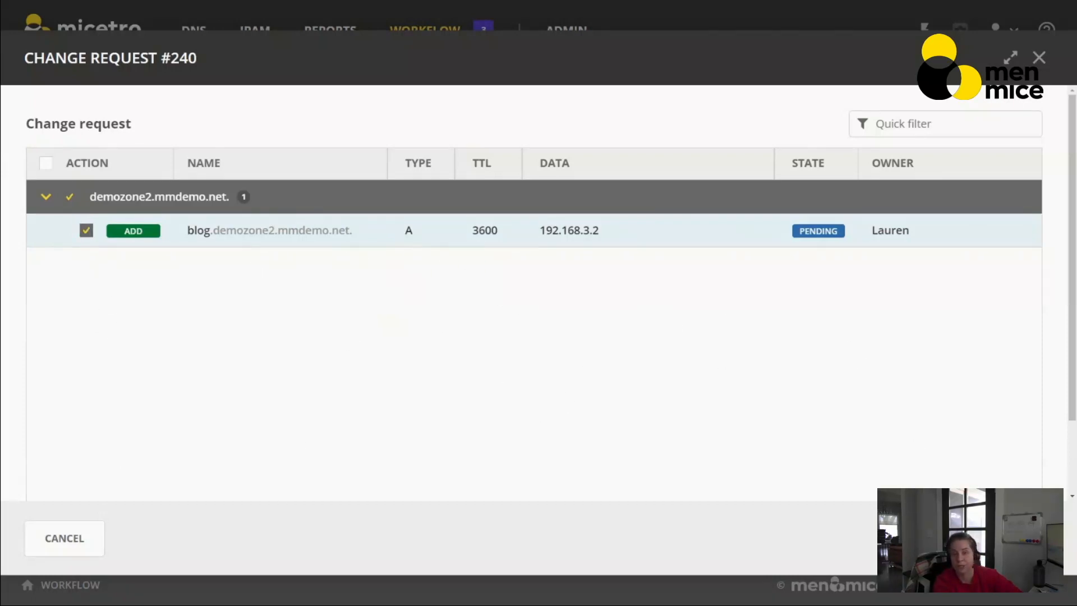
pyautogui.click(1003, 538)
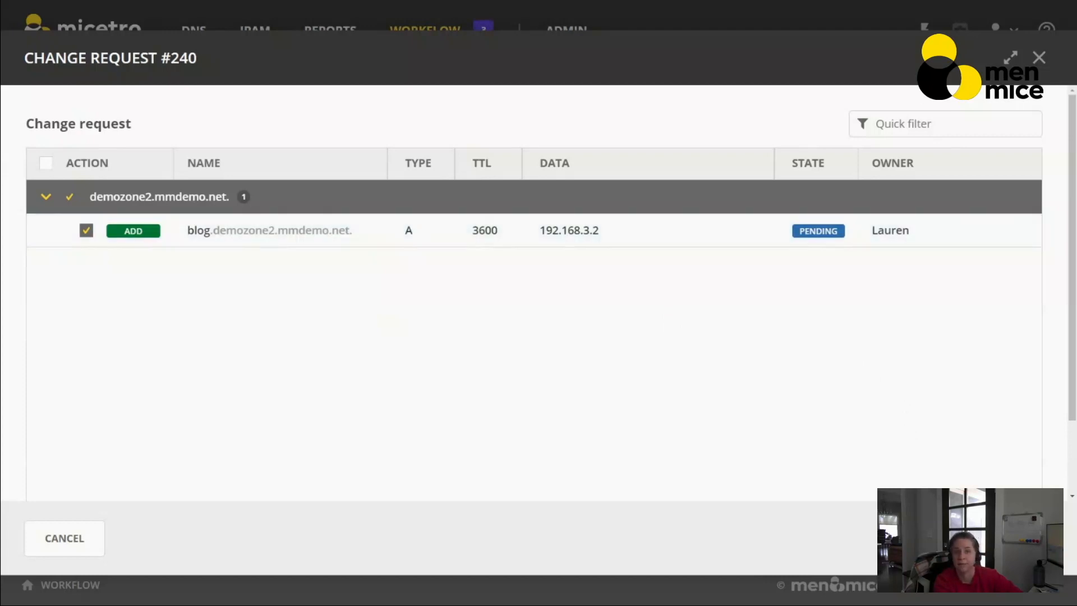
pyautogui.write('Th')
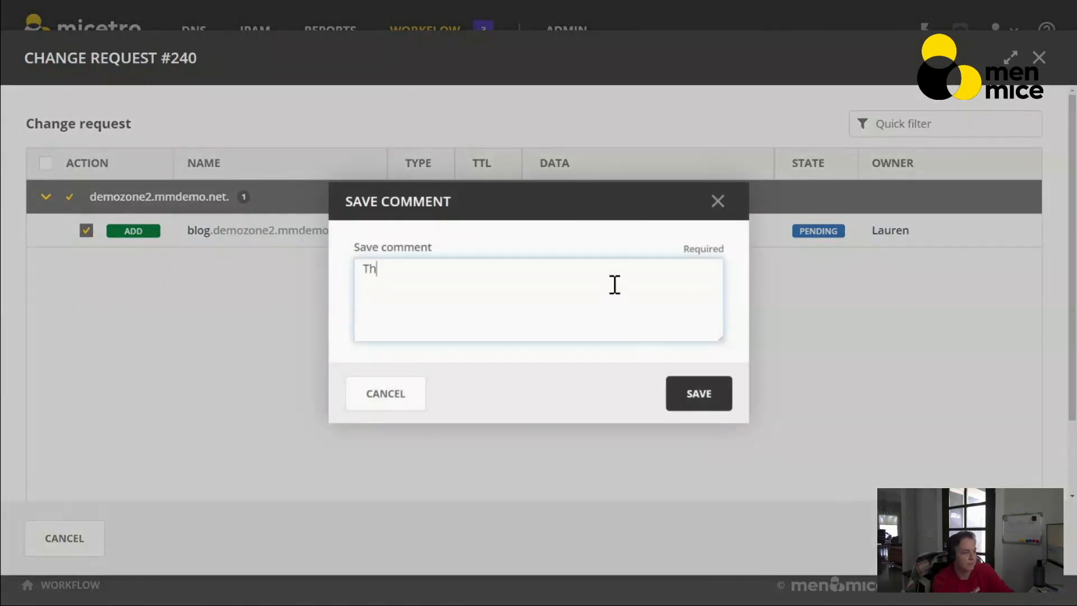
pyautogui.write('is already exists')
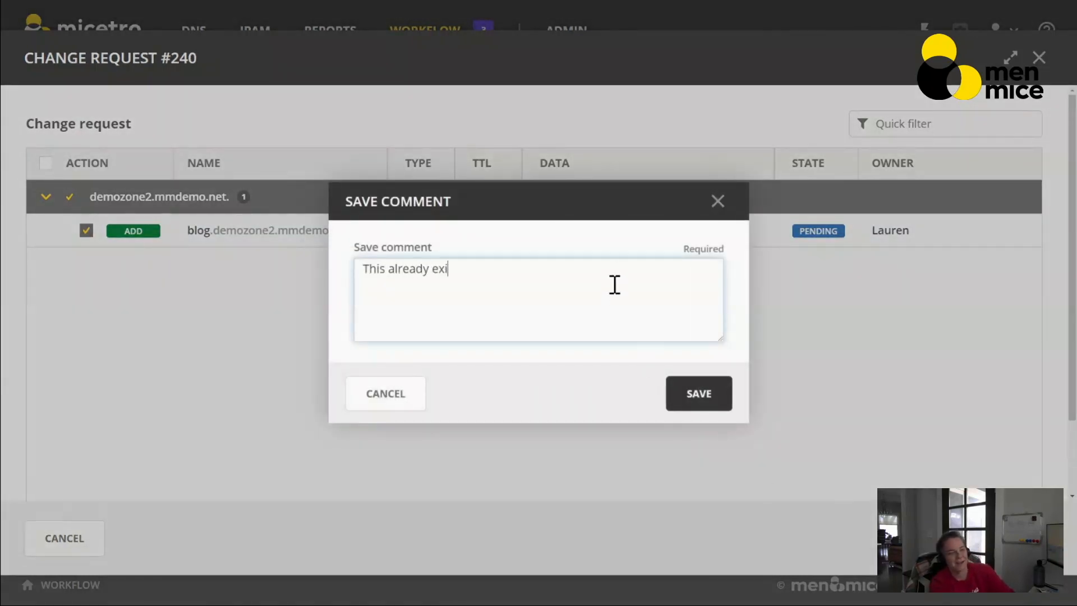
pyautogui.click(711, 397)
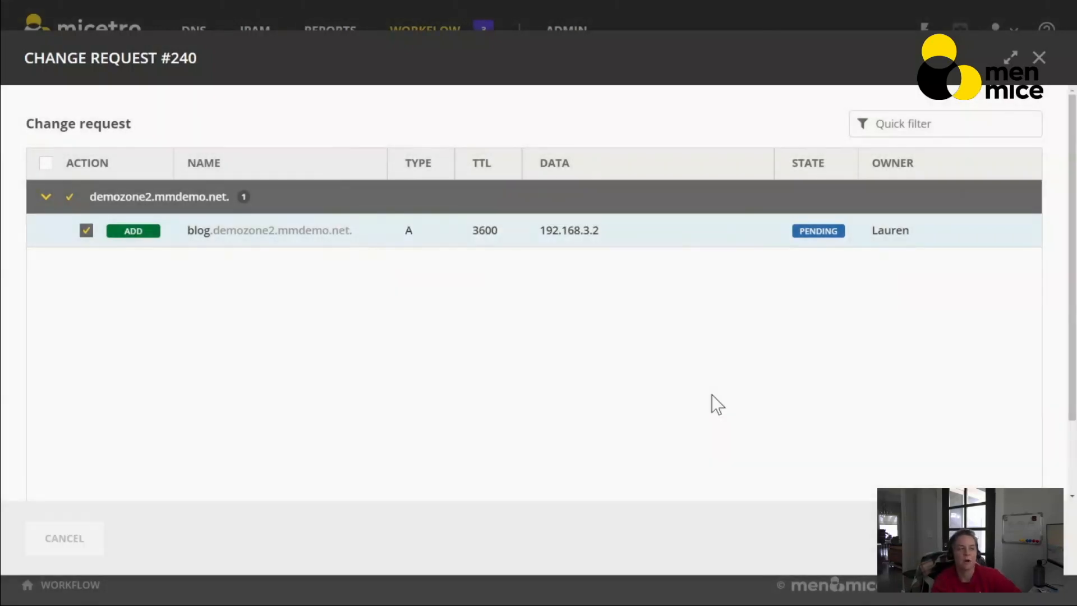